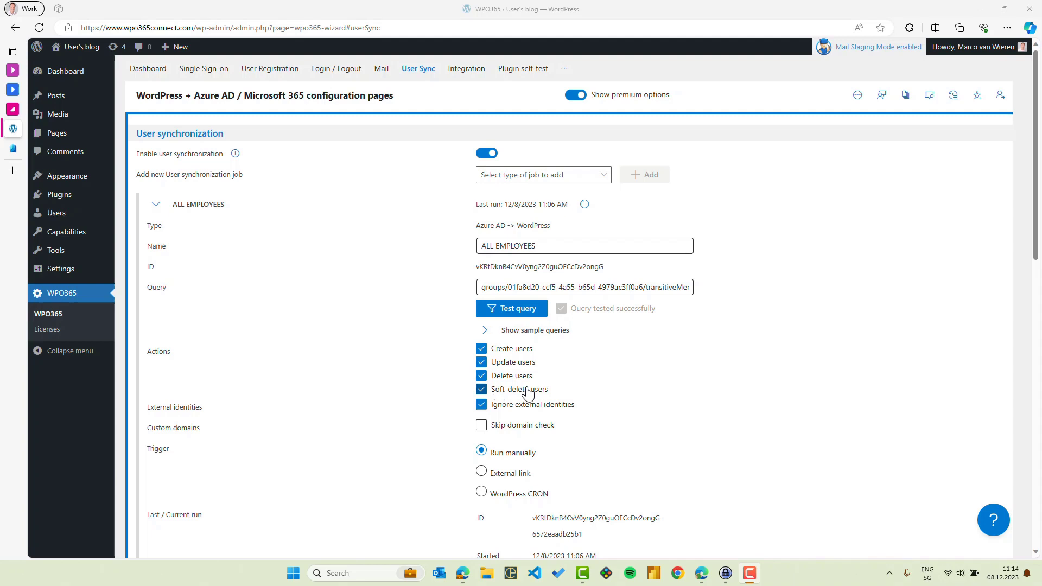
# View the WordPress users list, switch to the Microsoft Entra admin center, and disable and save the demo user's account
pyautogui.click(56, 215)
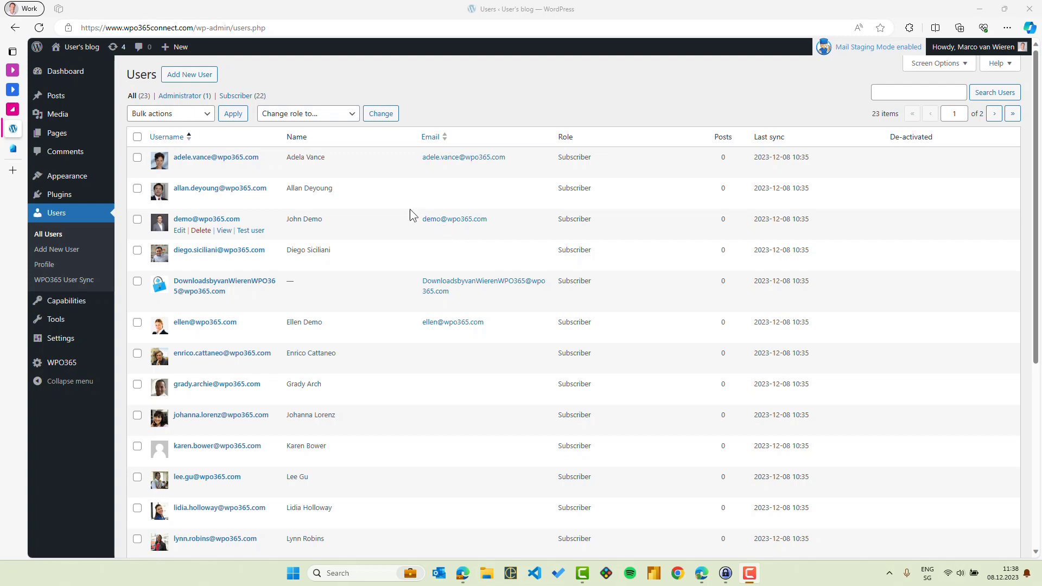
pyautogui.click(13, 148)
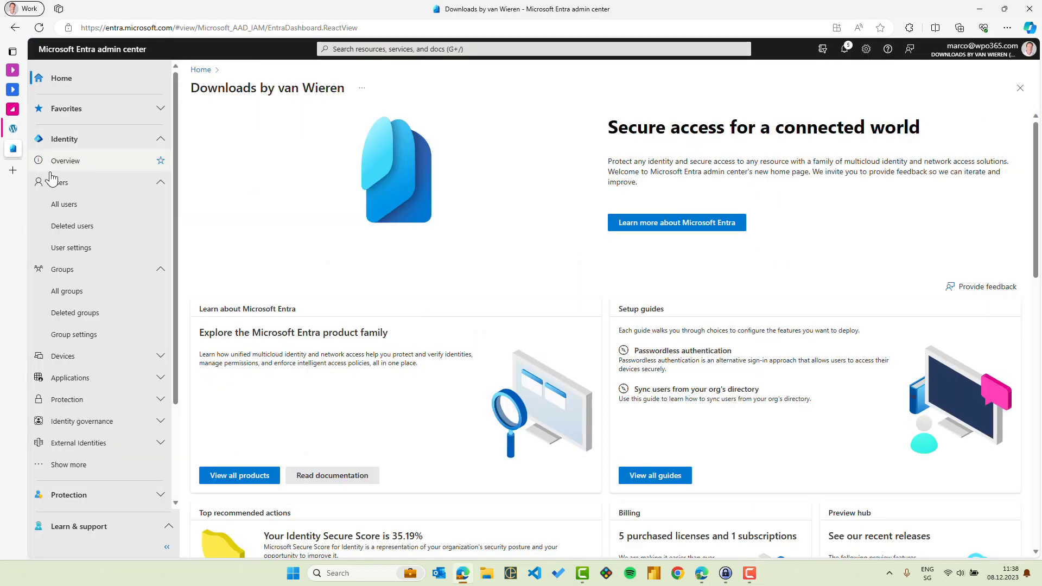
pyautogui.click(69, 205)
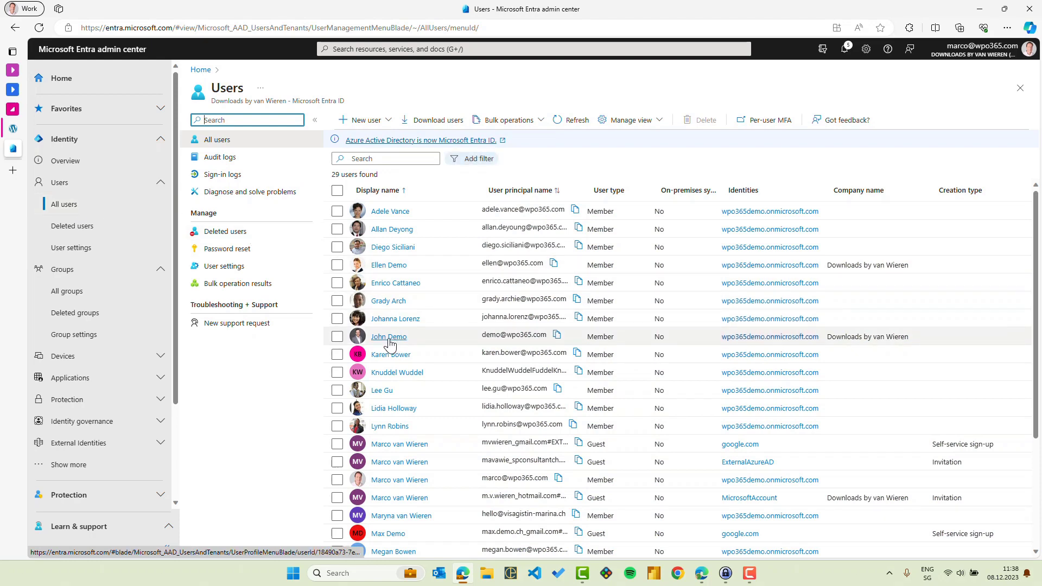
pyautogui.click(388, 338)
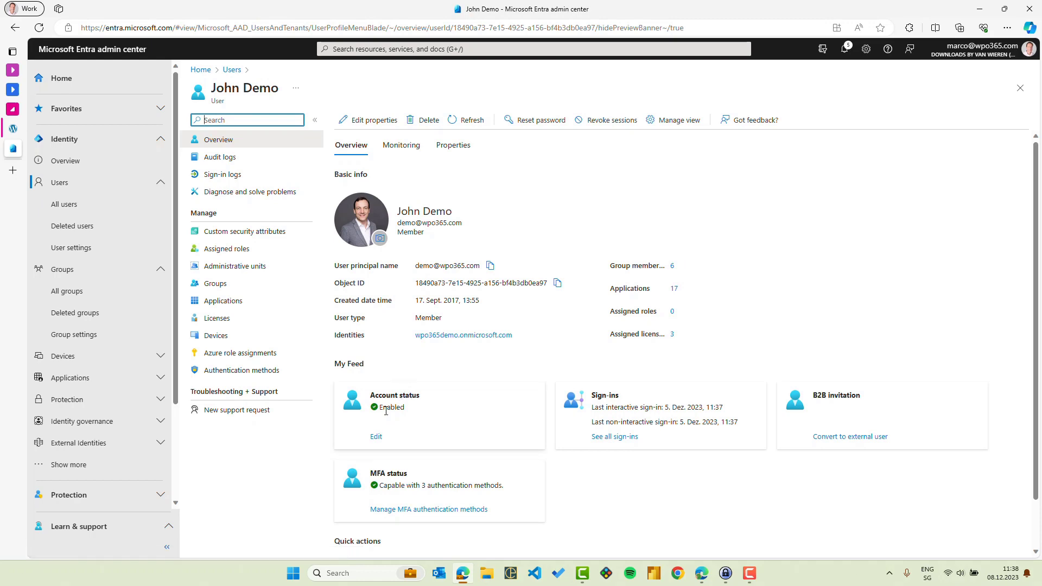
pyautogui.click(375, 437)
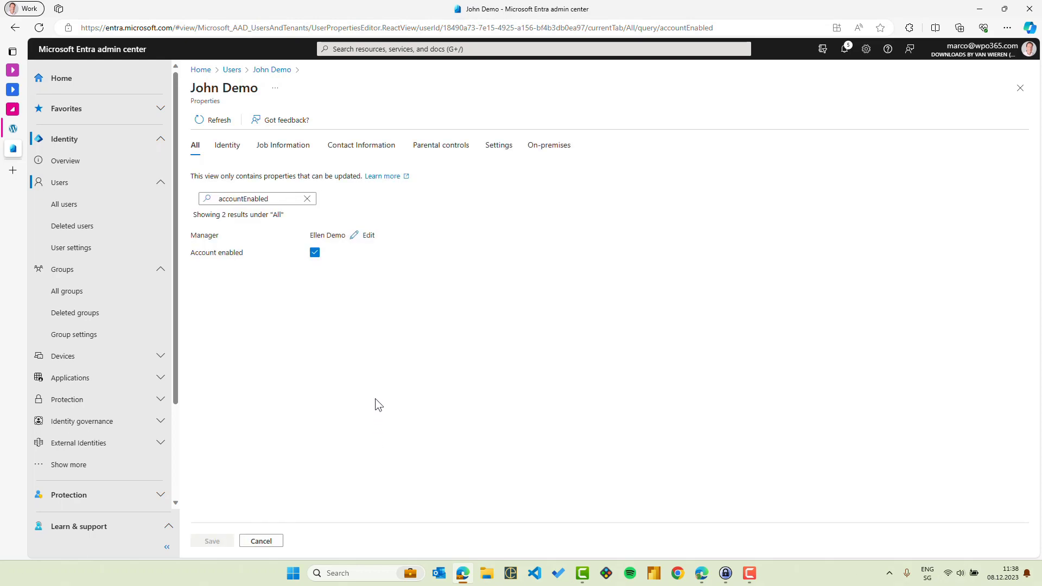
pyautogui.click(315, 253)
pyautogui.click(213, 542)
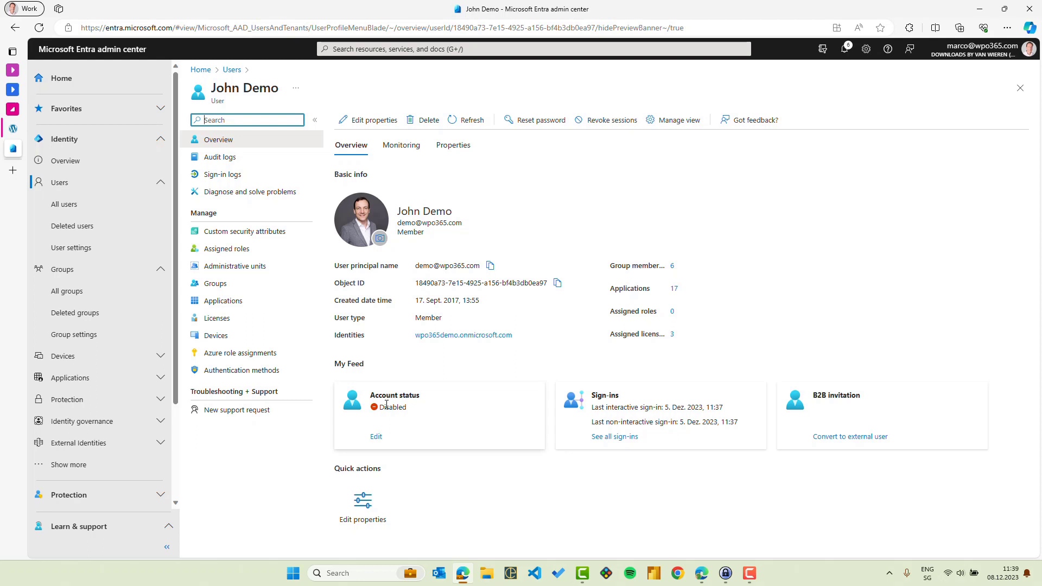
# Return to WordPress and expand the ALL EMPLOYEES job in the WPO365 user synchronization settings
pyautogui.click(17, 133)
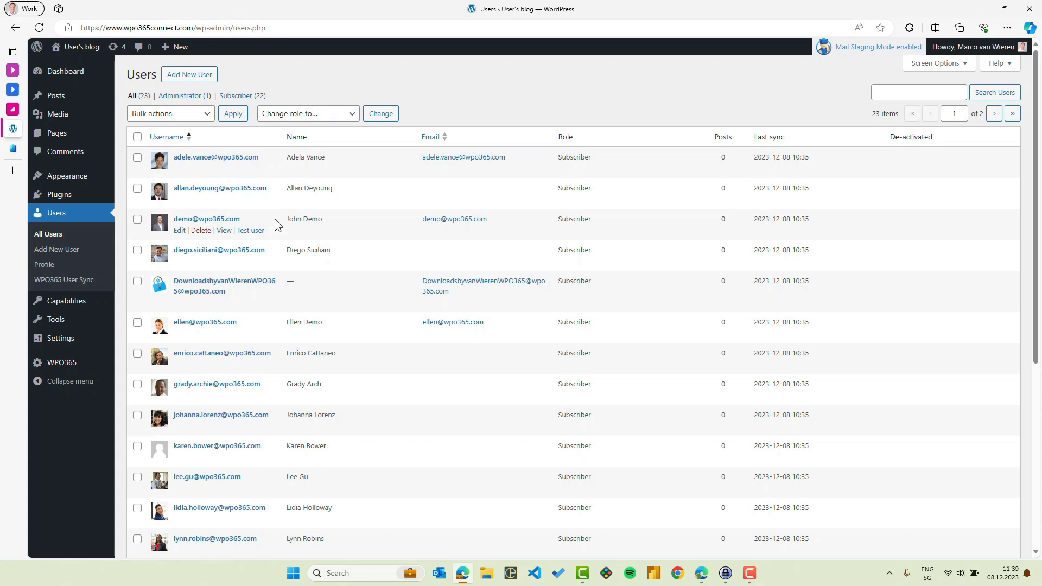
pyautogui.click(67, 363)
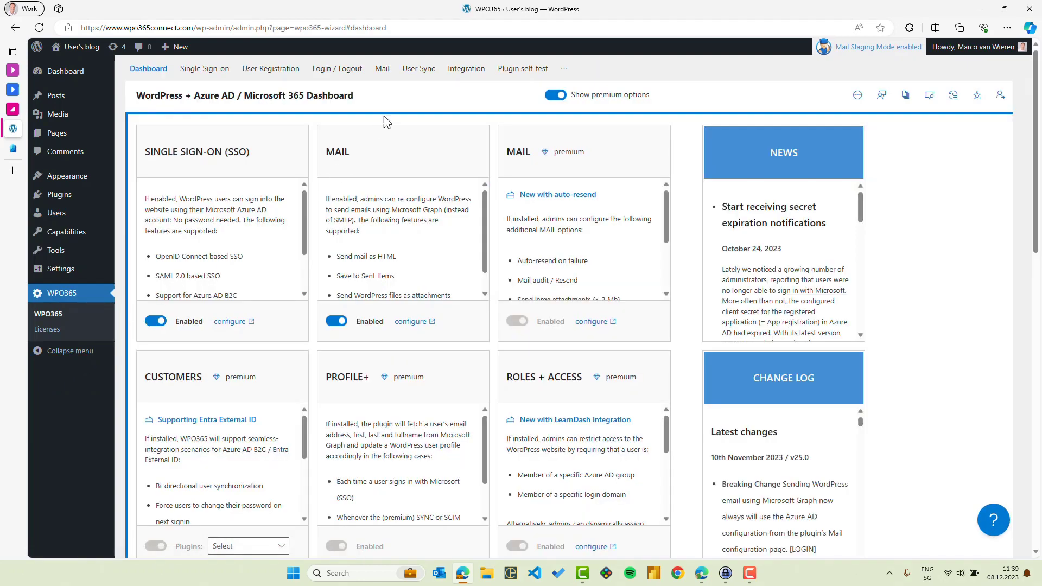
pyautogui.click(416, 70)
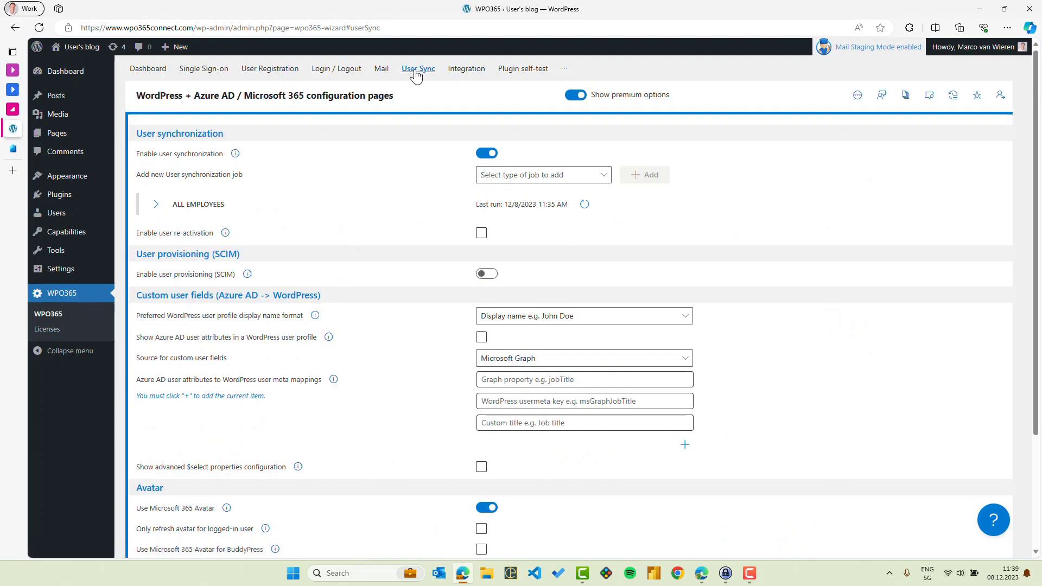
pyautogui.click(186, 209)
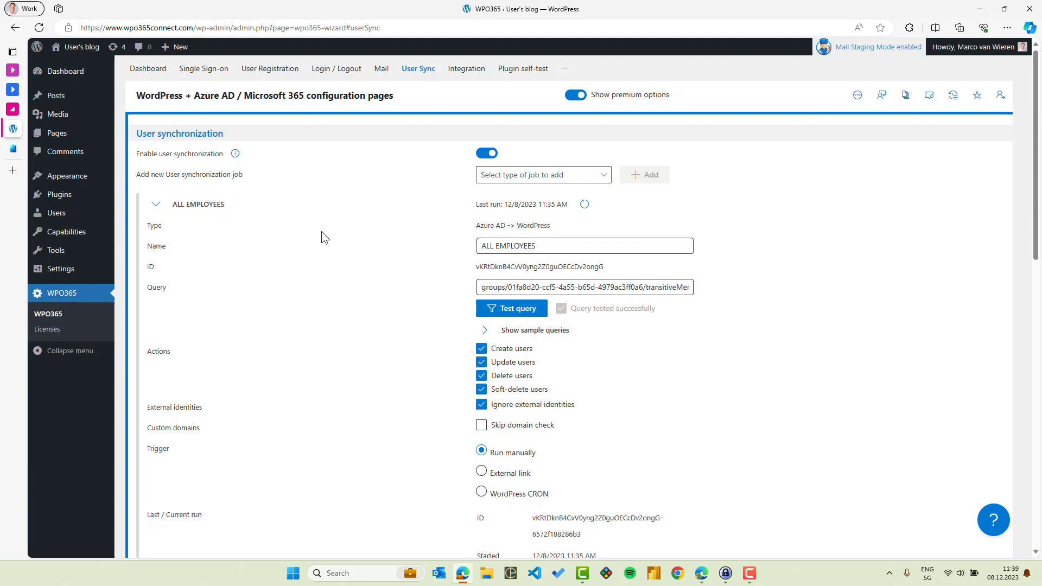
# Append "&$filter=accountEnabled eq true" to the ALL EMPLOYEES job's query and test the query
pyautogui.moveTo(483, 287); pyautogui.dragTo(692, 290)
pyautogui.click(672, 290)
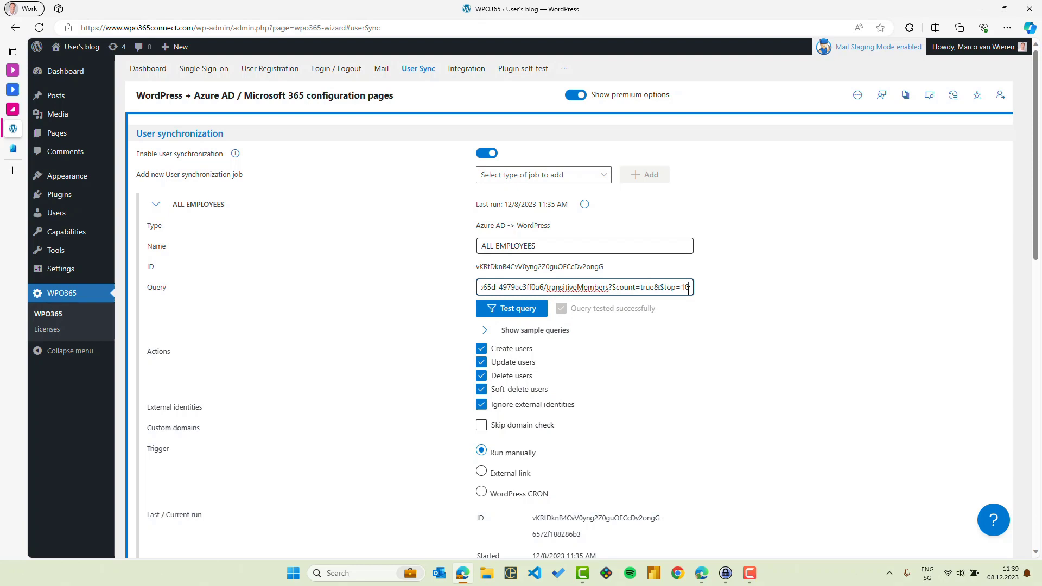
pyautogui.write('&$filter=accountEnabled eq true')
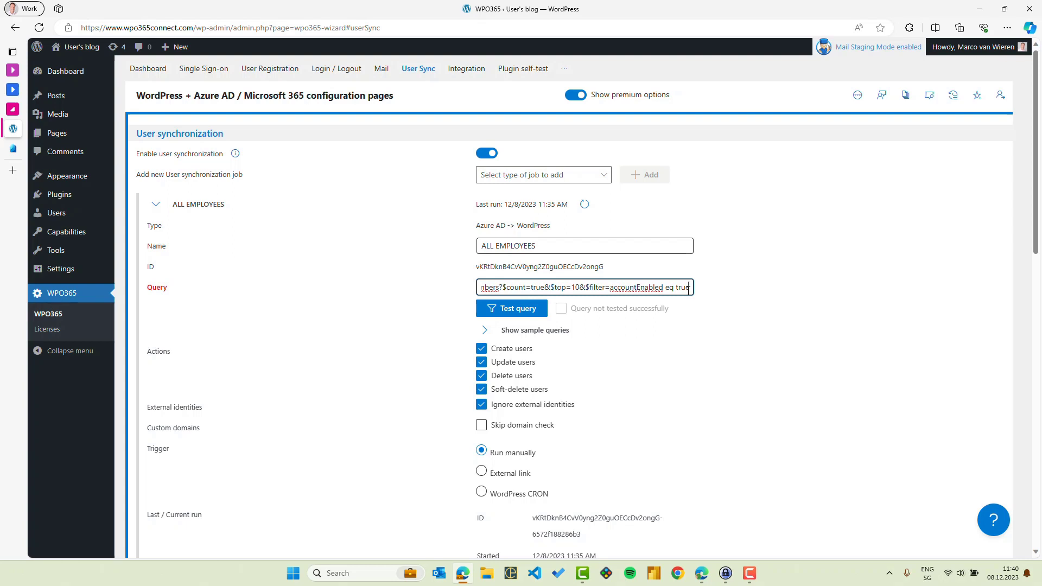
pyautogui.click(511, 308)
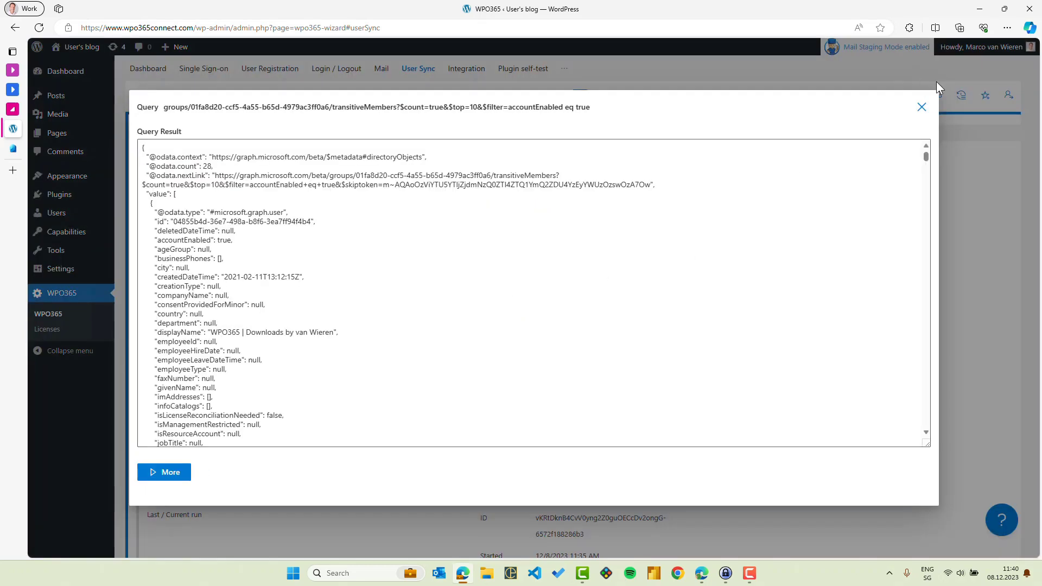
pyautogui.click(921, 107)
# Save and run the ALL EMPLOYEES job, and check the demo user's role in the WordPress users list
pyautogui.scroll(-5, 830, 187)
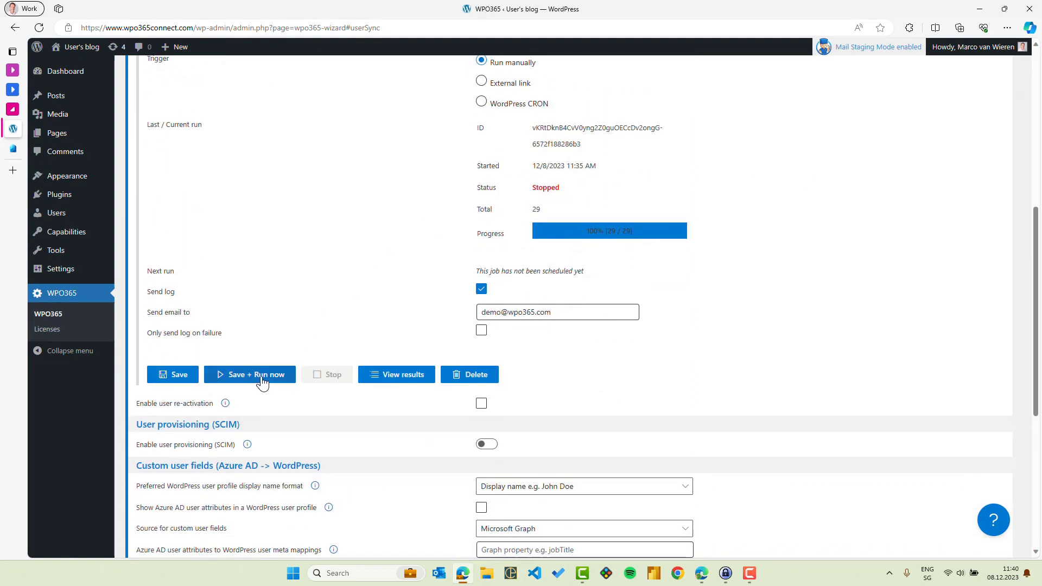
pyautogui.click(262, 378)
pyautogui.click(69, 216)
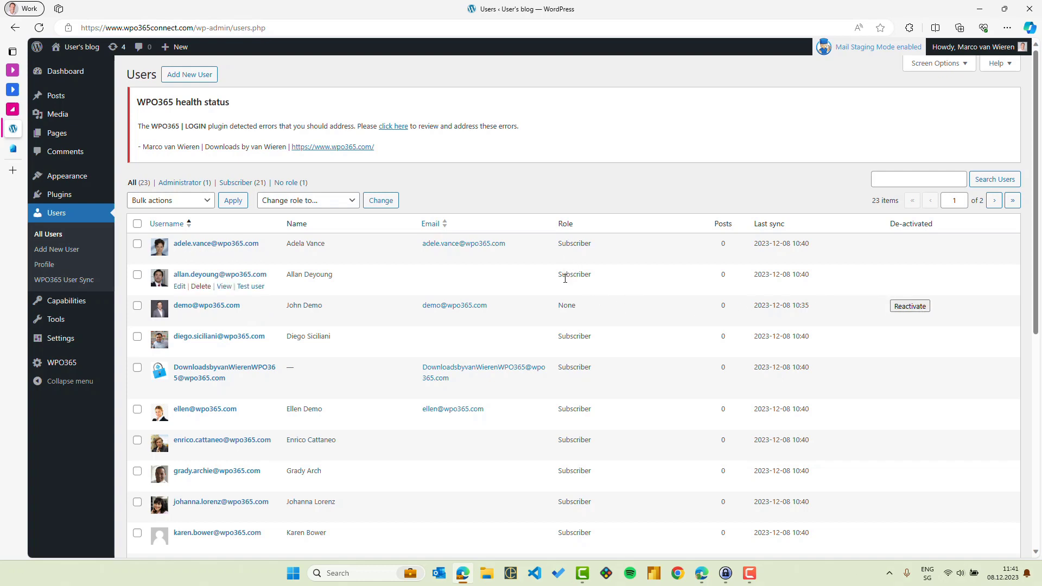
pyautogui.moveTo(558, 305); pyautogui.dragTo(578, 311)
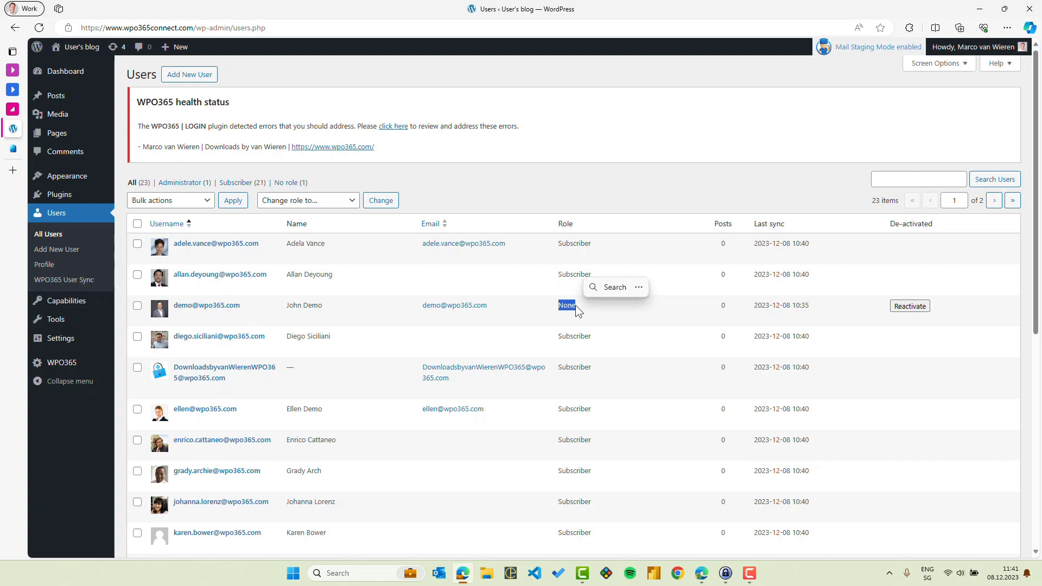
pyautogui.click(590, 306)
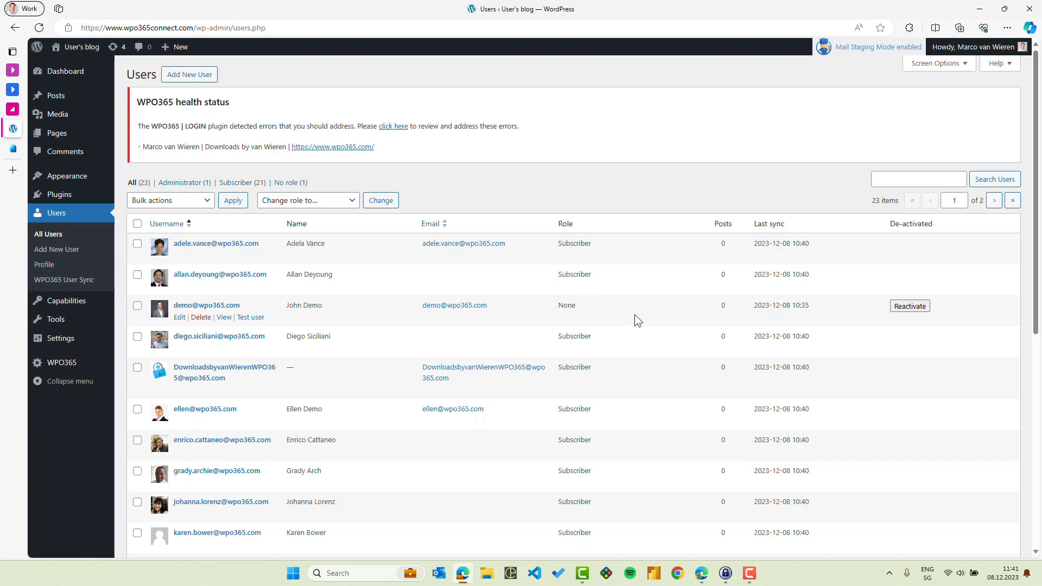
# In another browser profile, try to sign in to WordPress as the demo user with Microsoft and with the username and password
pyautogui.click(32, 13)
pyautogui.click(51, 187)
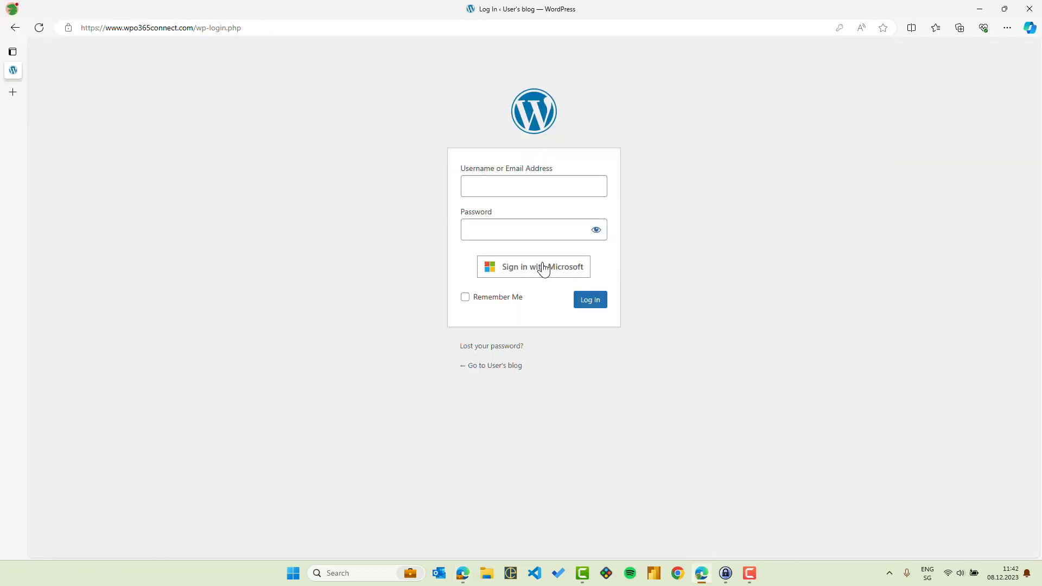
pyautogui.click(532, 274)
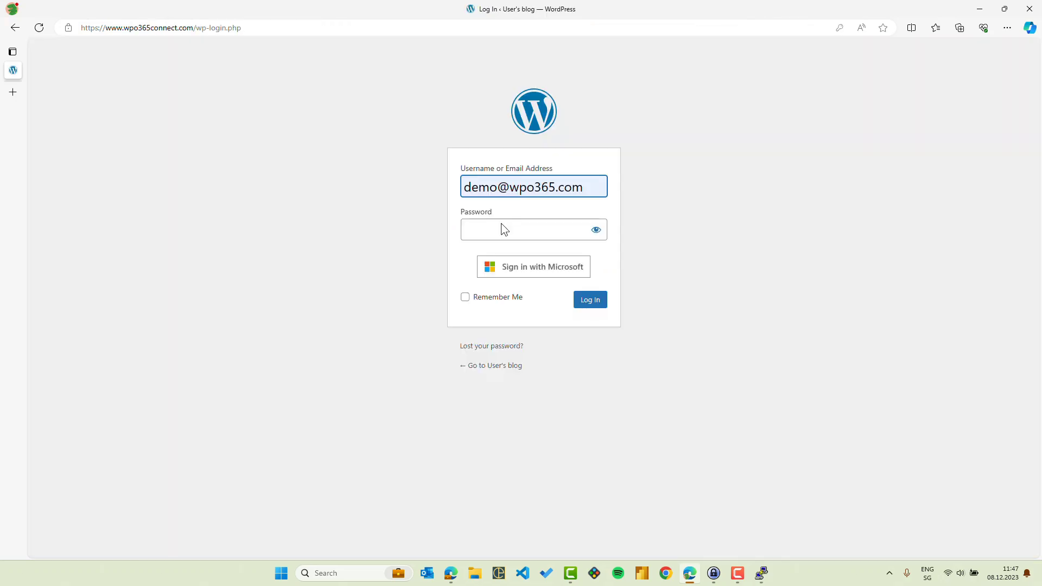
pyautogui.click(500, 227)
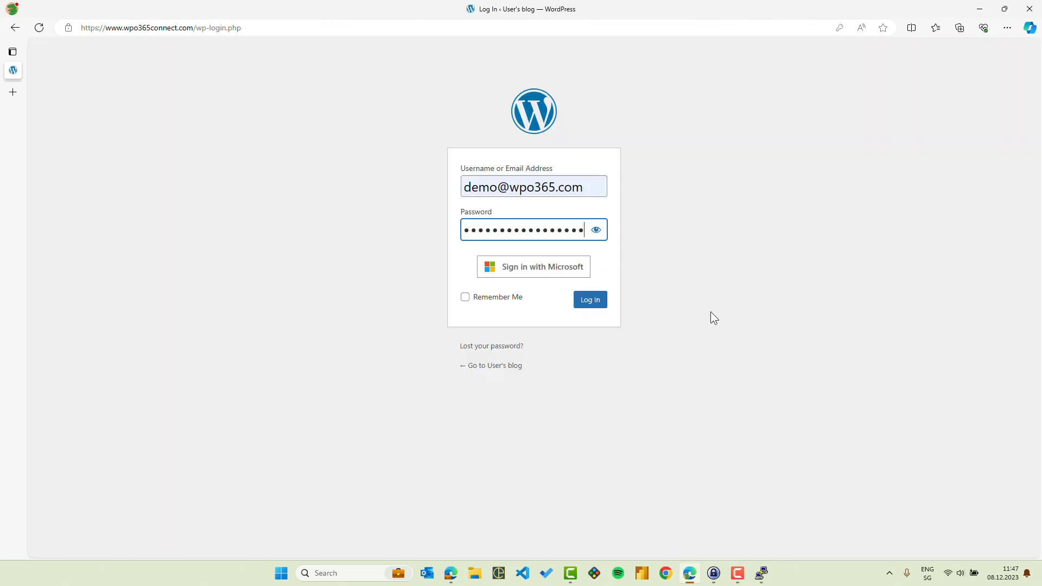
pyautogui.click(590, 302)
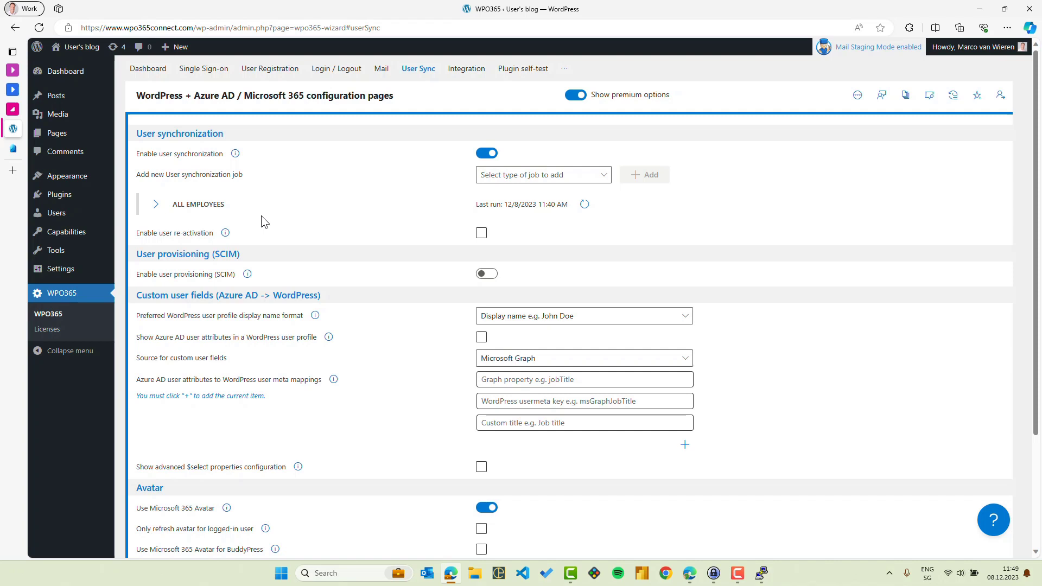
# Switch back to the Microsoft Entra admin center, re-enable the demo user's account and save the change
pyautogui.click(13, 149)
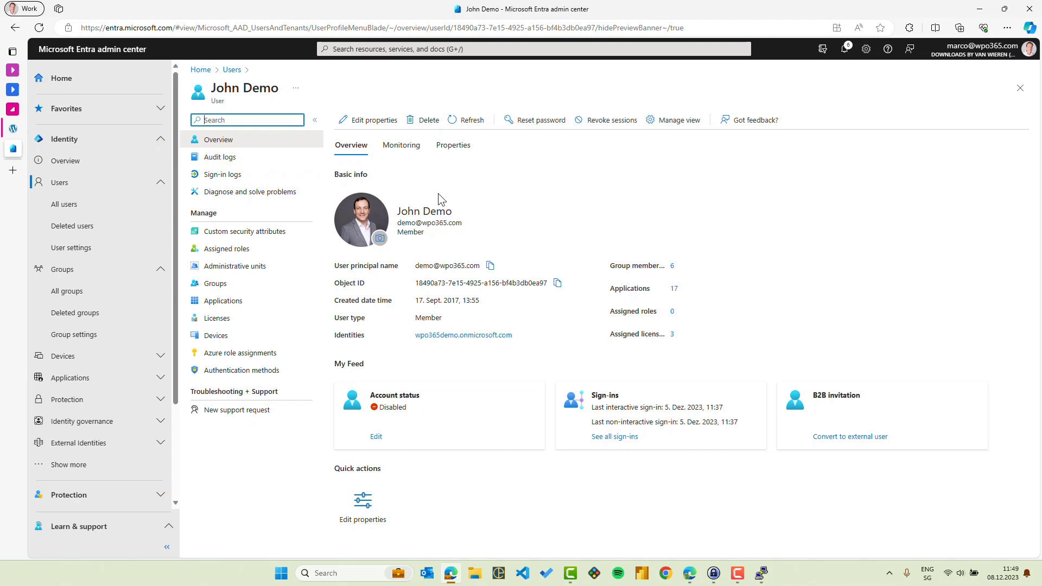
pyautogui.click(375, 435)
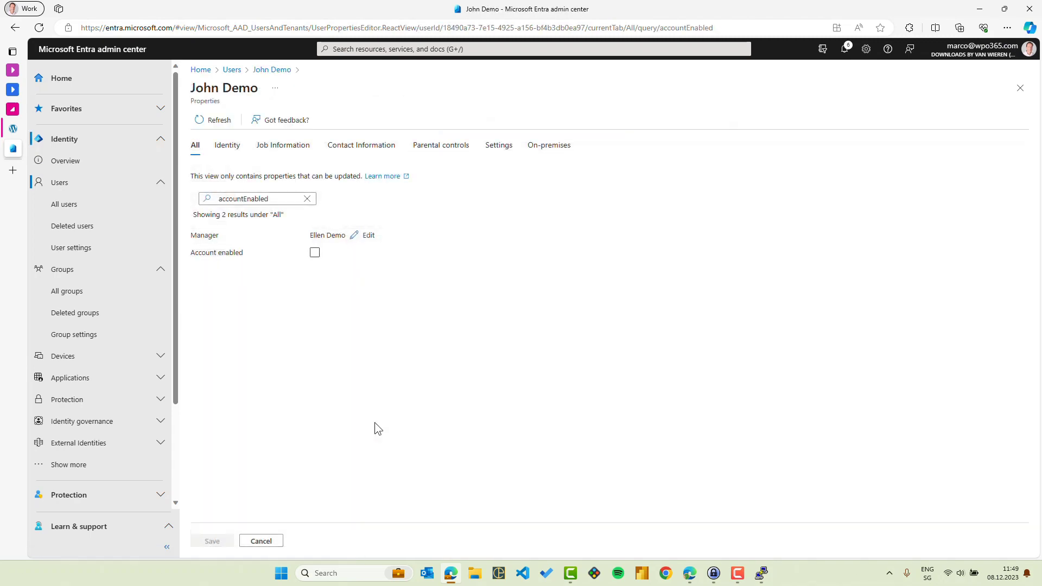
pyautogui.click(314, 253)
pyautogui.click(213, 542)
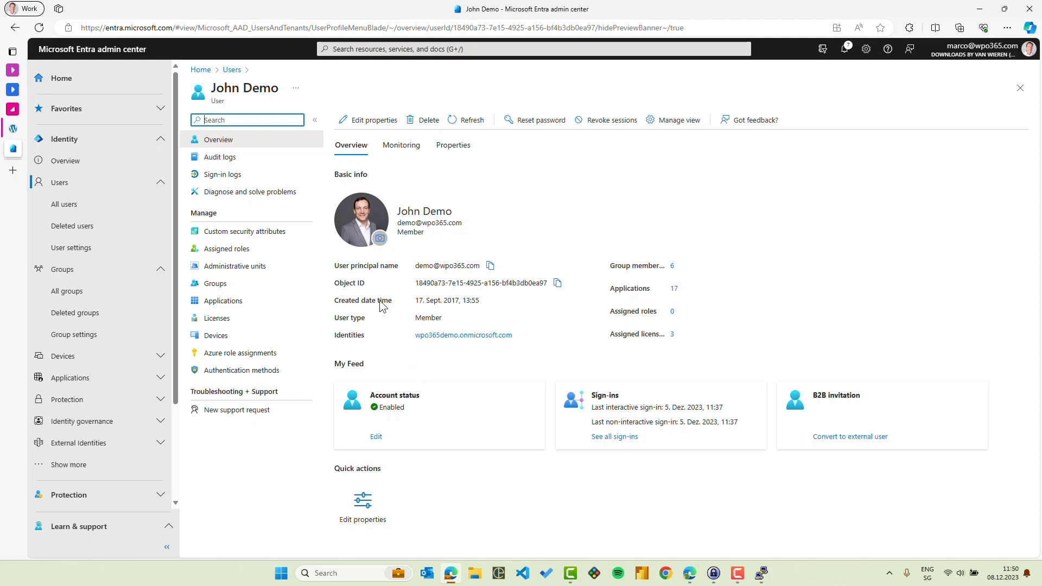
# Return to the WPO365 user sync settings in WordPress, enable user re-activation and save the configuration
pyautogui.click(20, 130)
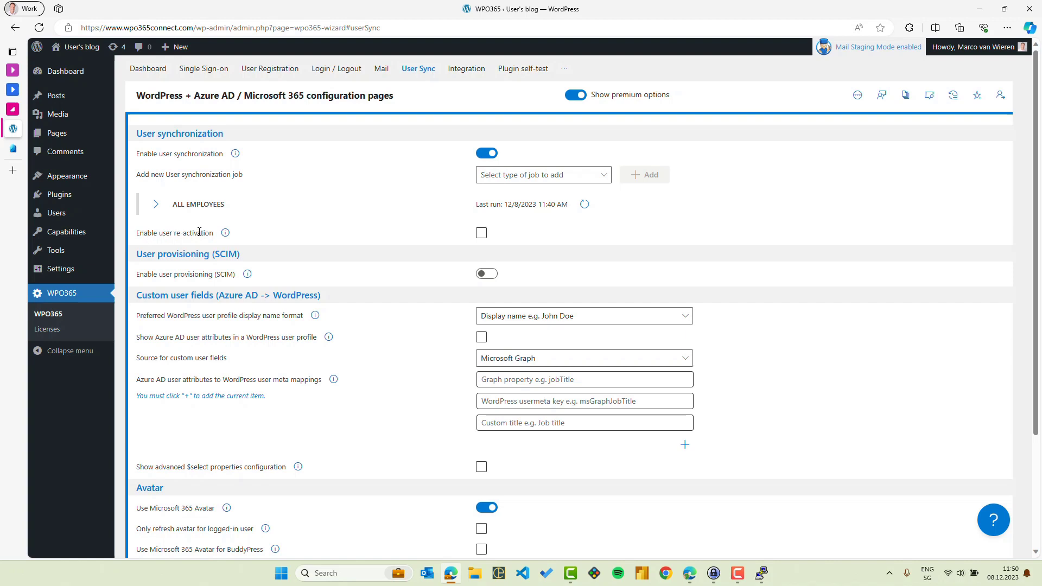
pyautogui.click(482, 233)
pyautogui.click(481, 234)
pyautogui.scroll(-3, 439, 392)
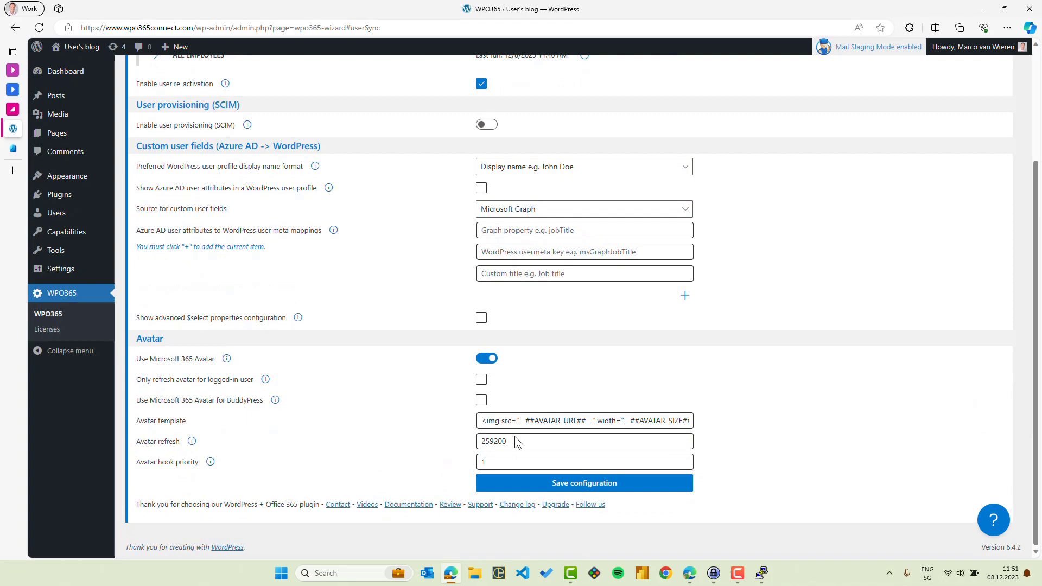
pyautogui.click(572, 487)
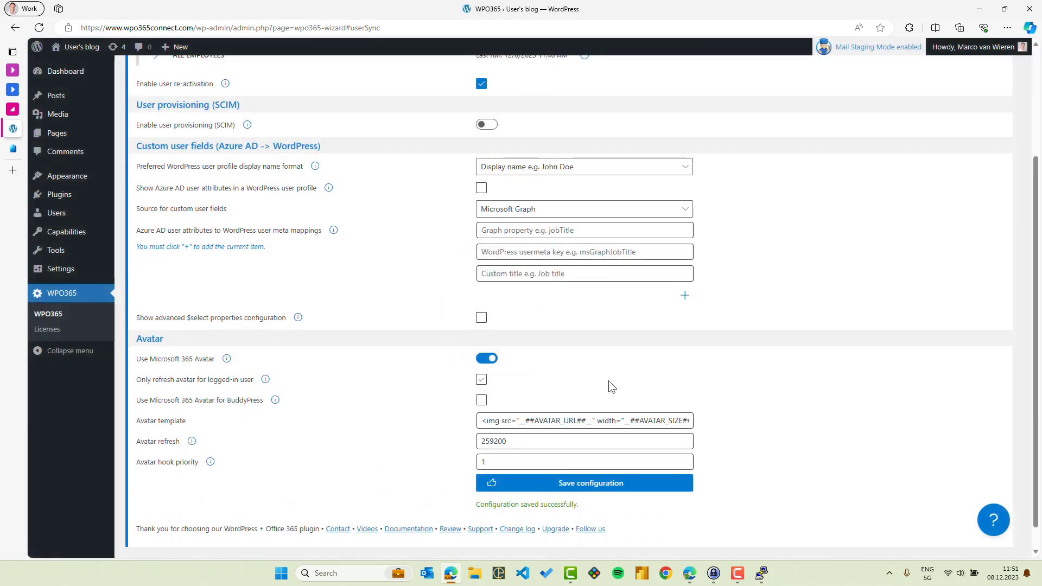
# Save and run the ALL EMPLOYEES synchronization job again, and open the WordPress users list to check the demo user
pyautogui.scroll(3, 429, 348)
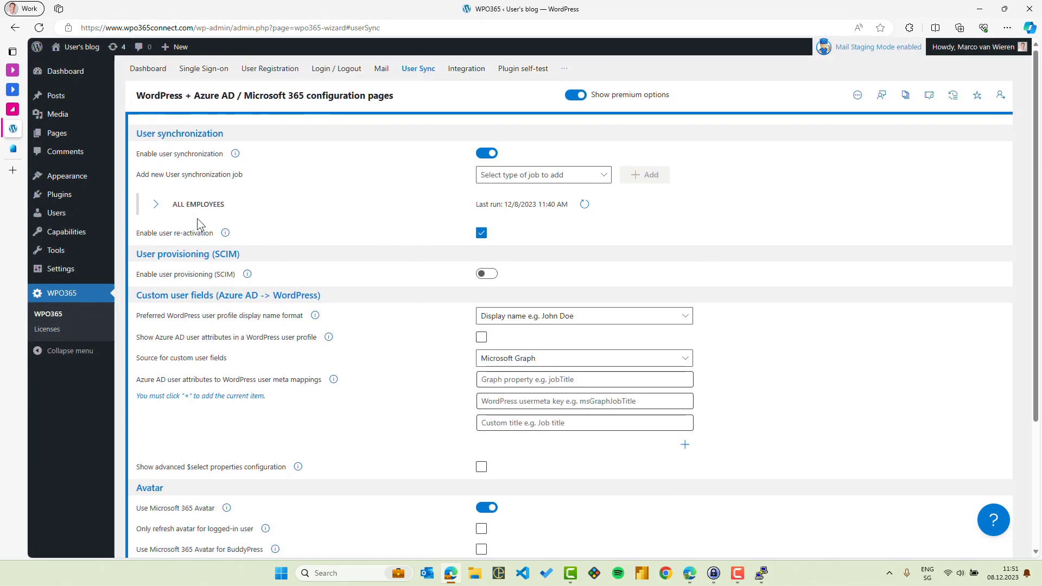
pyautogui.click(190, 205)
pyautogui.scroll(-3, 412, 358)
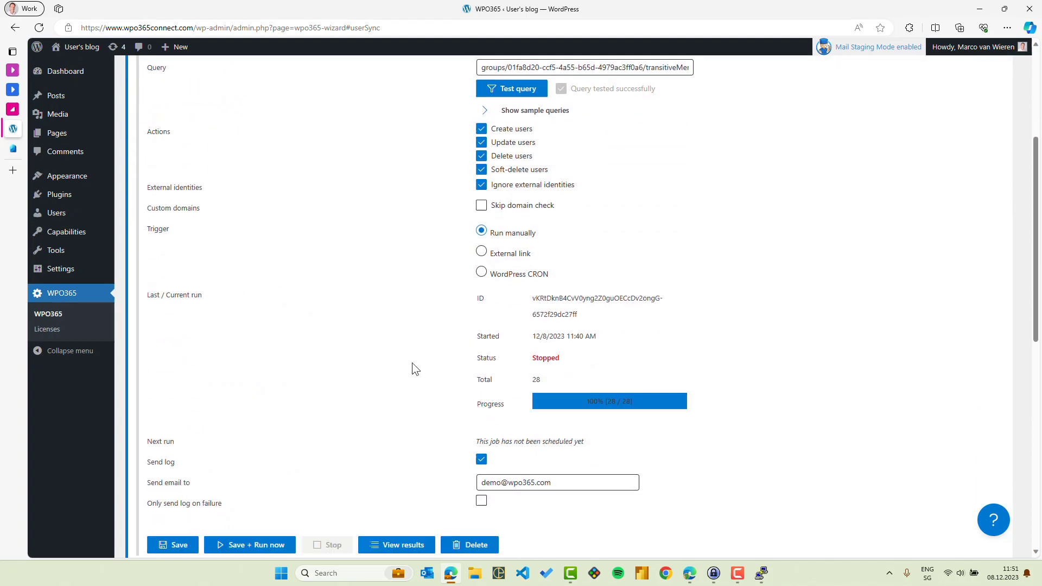
pyautogui.click(266, 530)
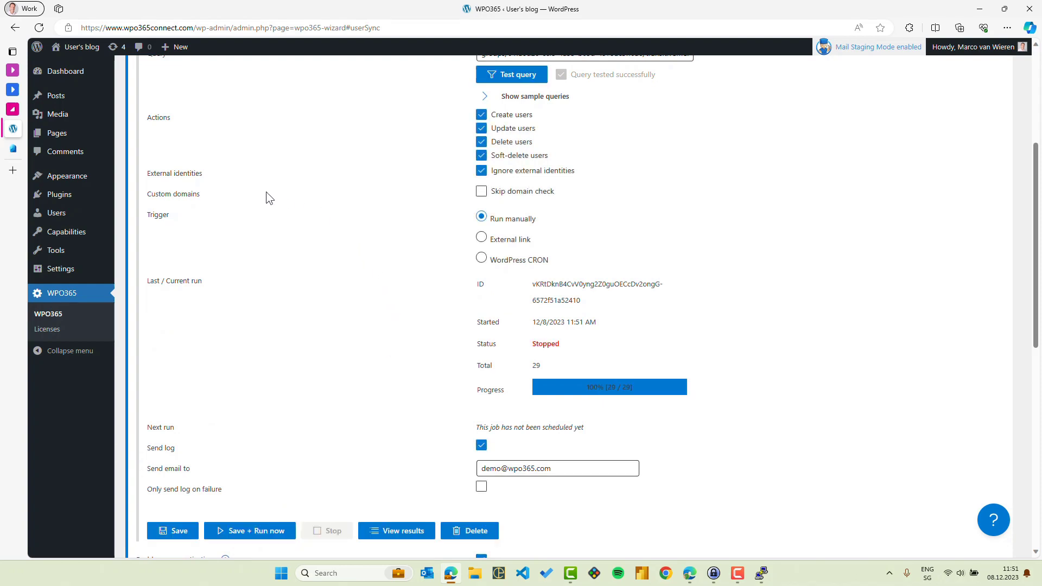
pyautogui.click(55, 214)
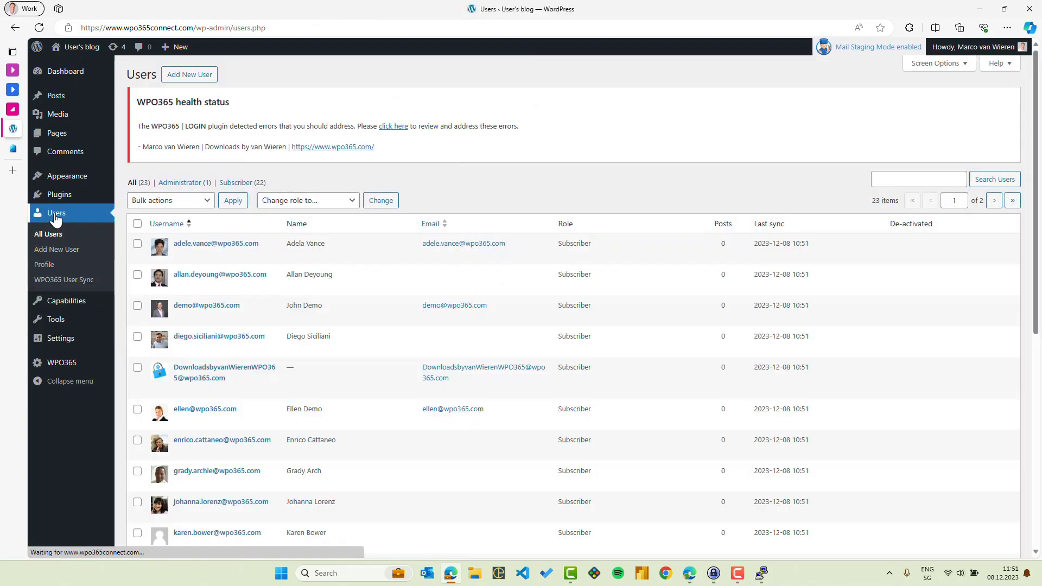